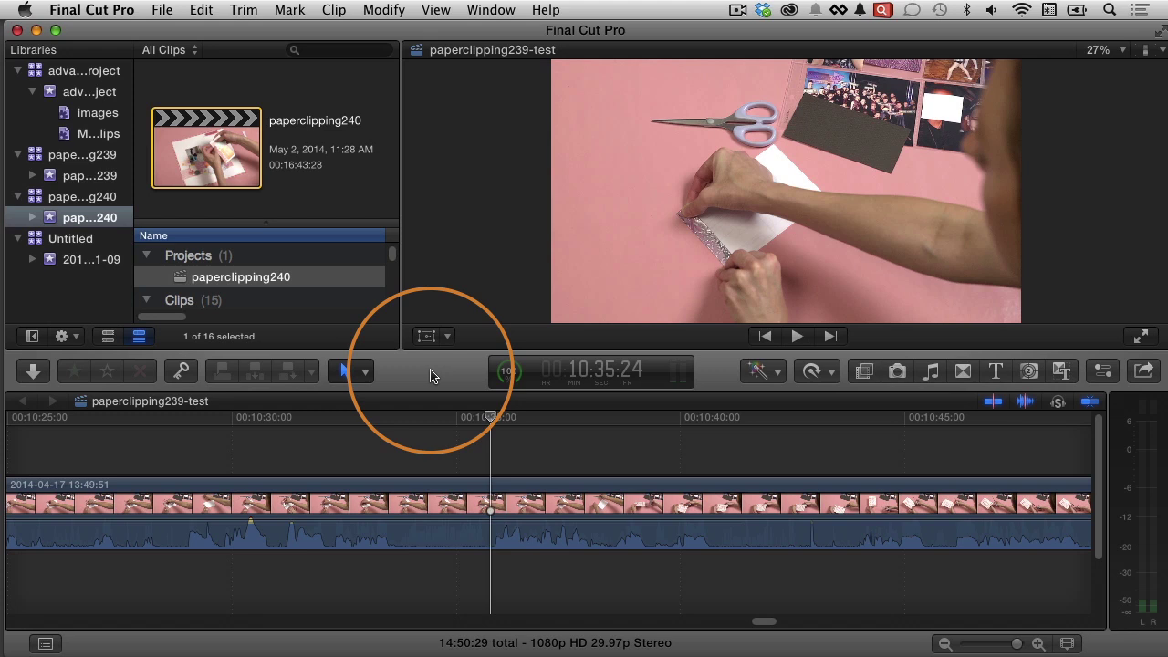
- Scrub and briefly play the clip, then park the playhead at about 10:28:29
{"action": "left_click_drag", "start_coordinate": [401, 422], "coordinate": [154, 424]}
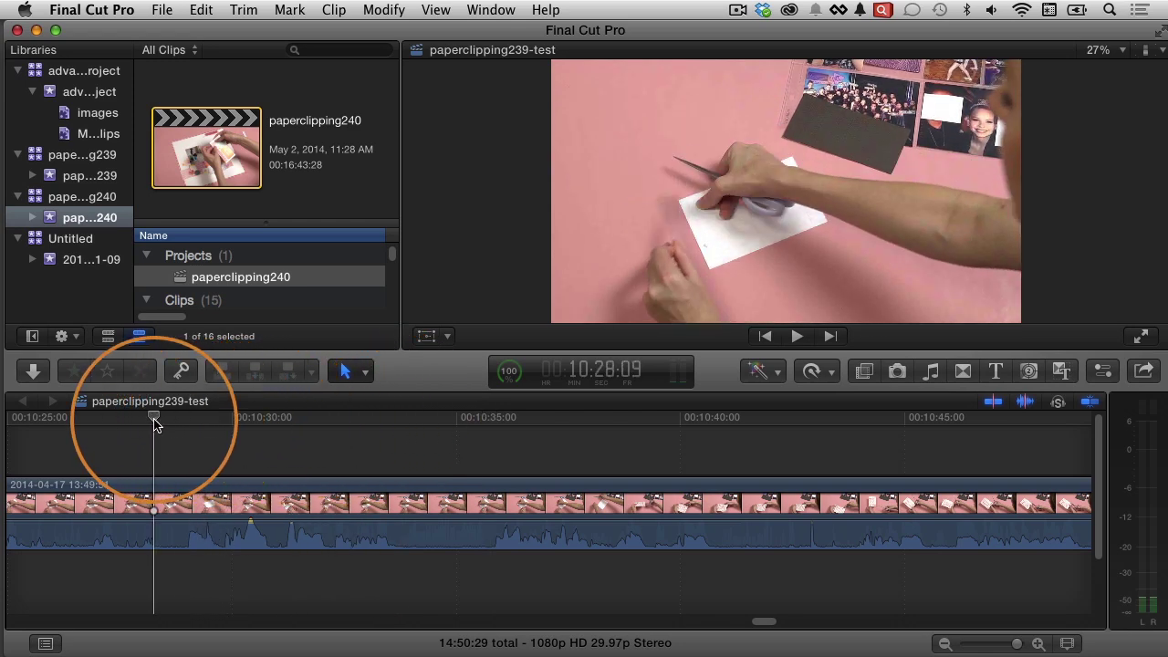
{"action": "key", "text": "space"}
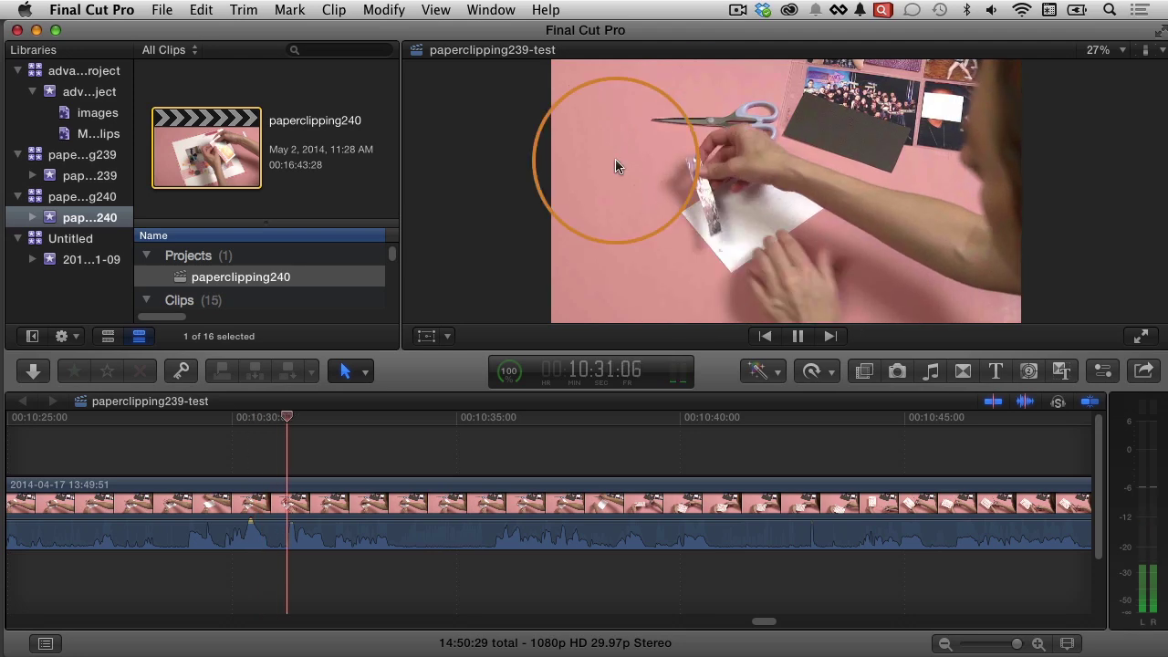
{"action": "key", "text": "space"}
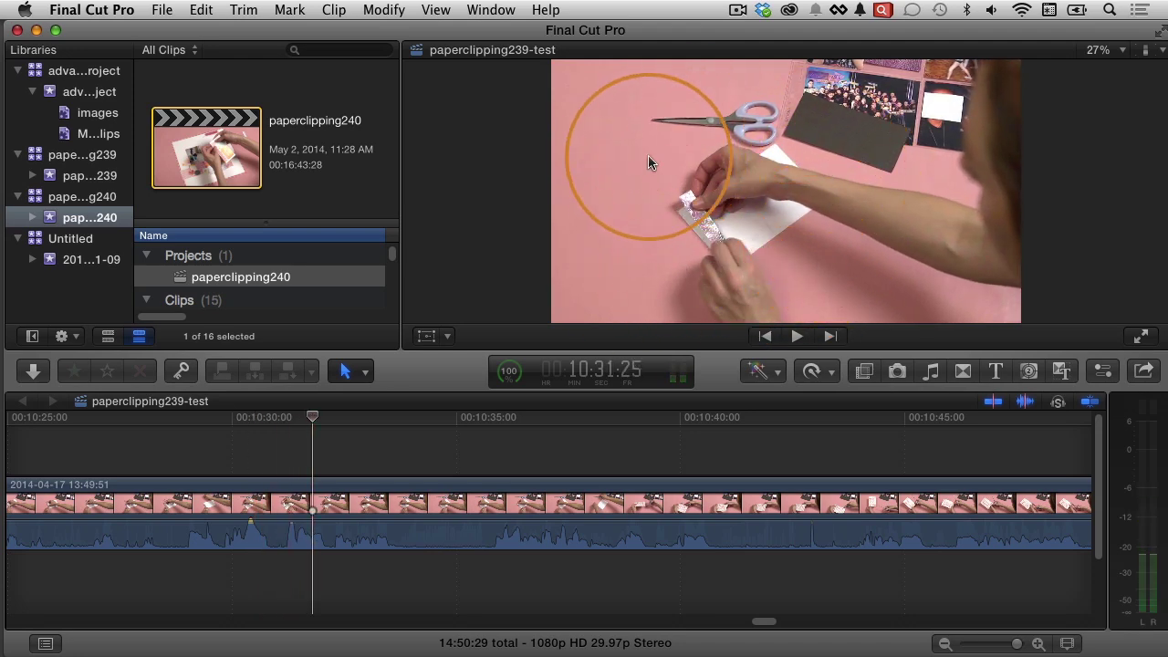
{"action": "left_click_drag", "start_coordinate": [312, 417], "coordinate": [186, 420]}
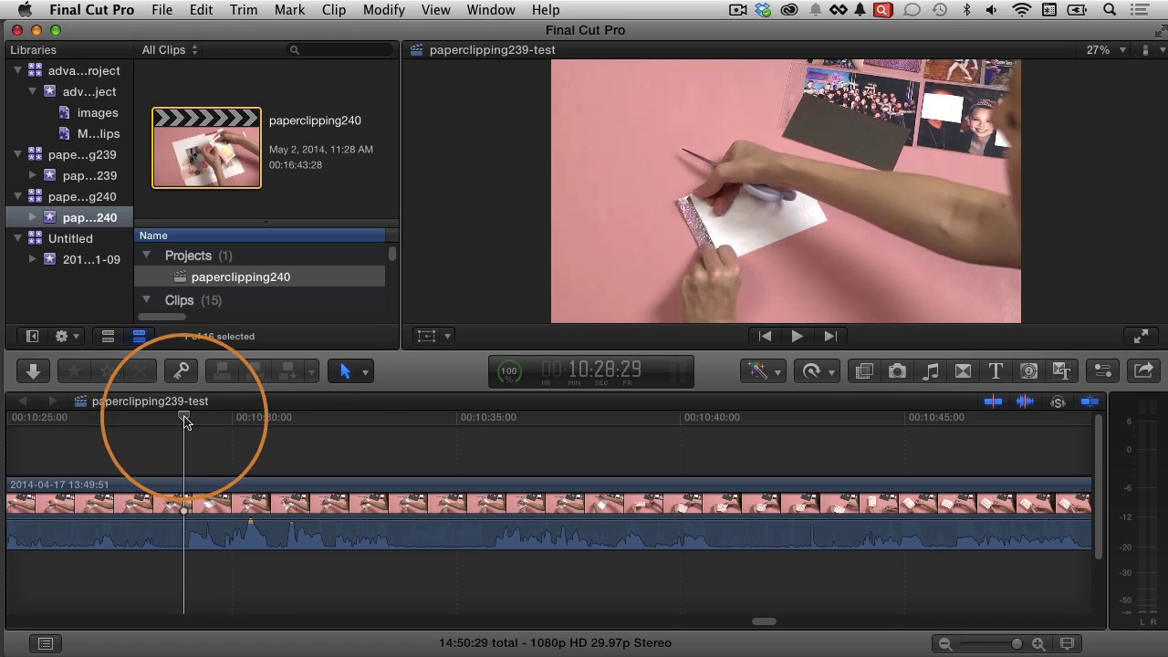
- Place a black Custom solid from Generators > Solids above the clip at the playhead
{"action": "left_click", "coordinate": [1028, 372]}
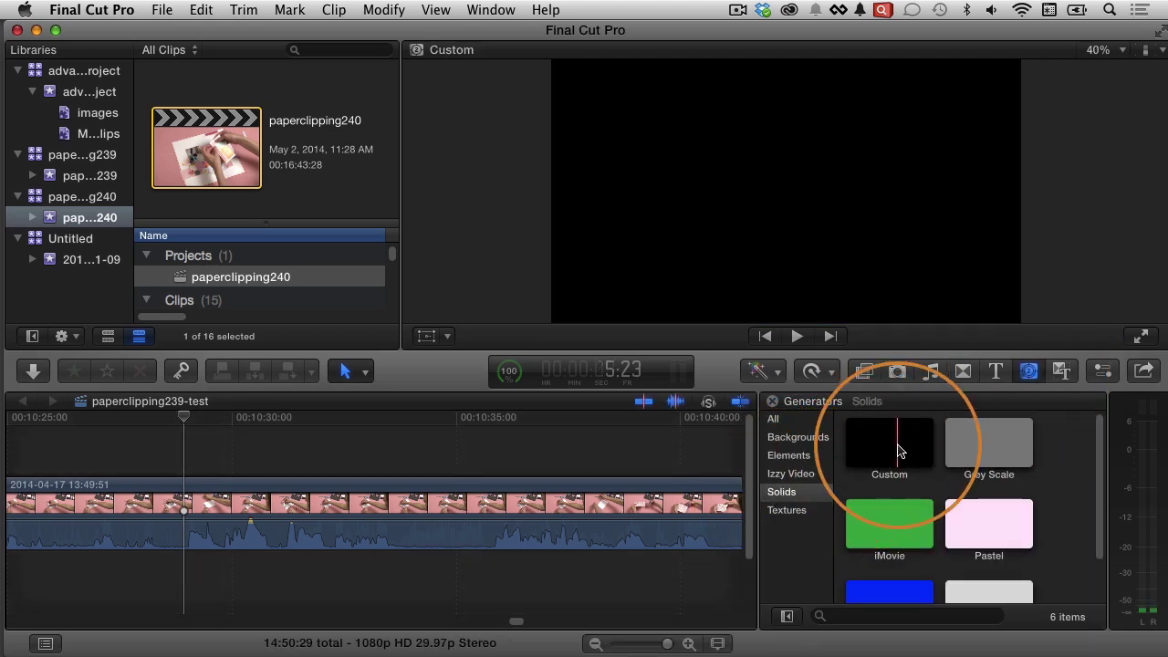
{"action": "left_click_drag", "start_coordinate": [911, 475], "coordinate": [240, 417]}
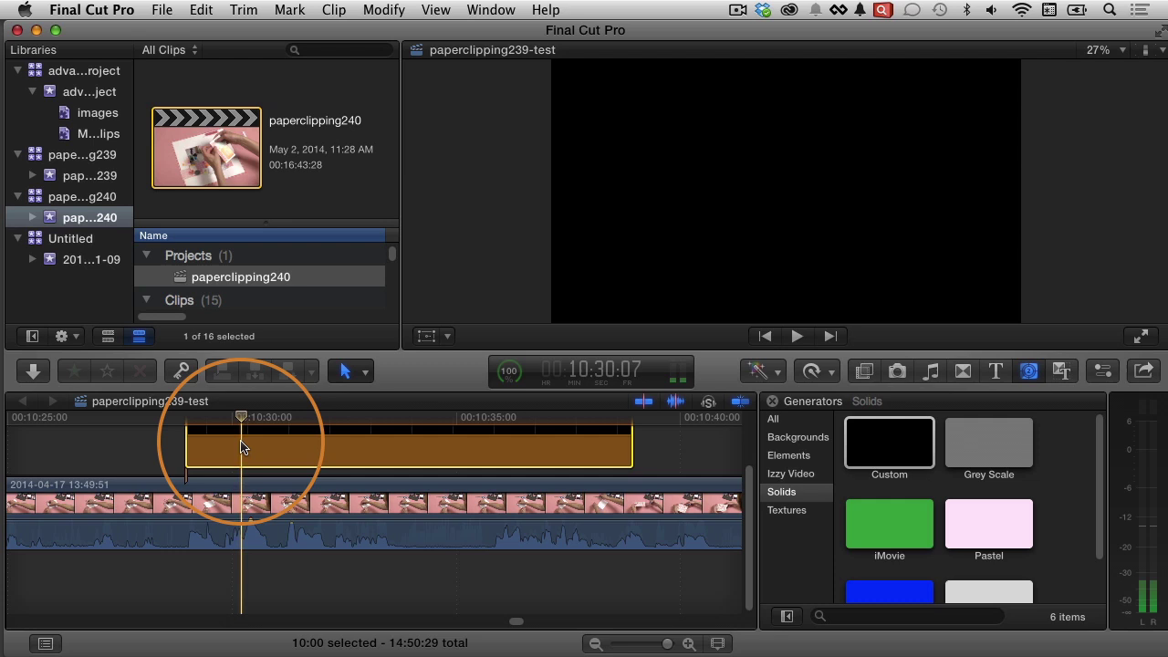
- Set the Custom solid's Compositing opacity to 90% in the Inspector
{"action": "left_click", "coordinate": [1103, 370]}
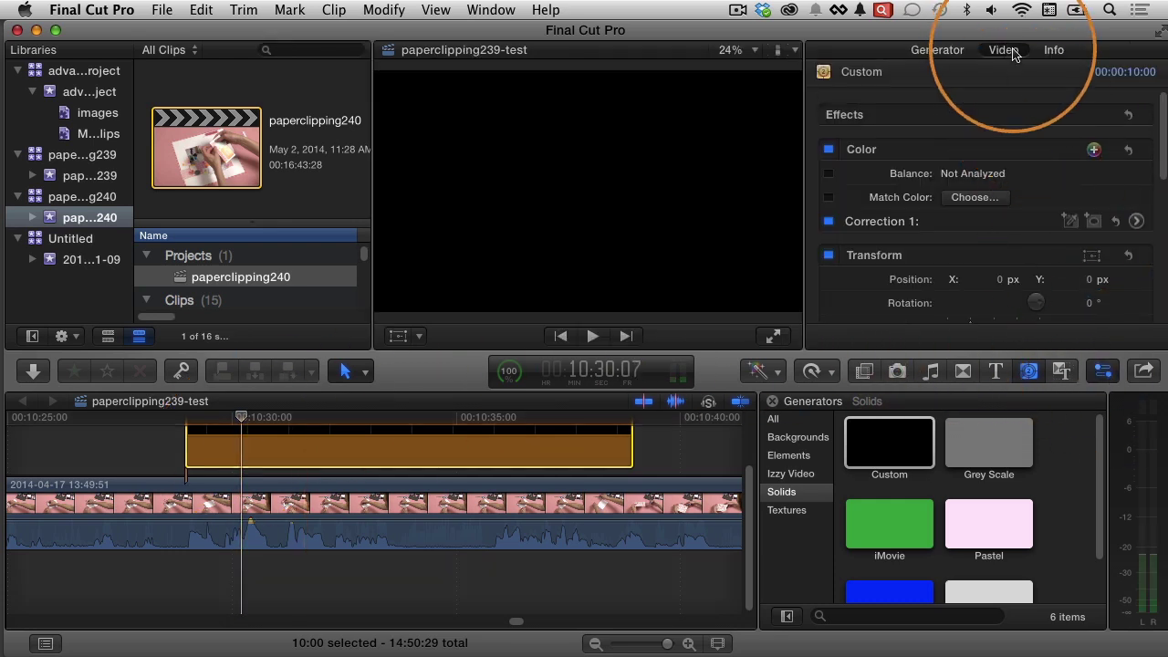
{"action": "left_click_drag", "start_coordinate": [1162, 114], "coordinate": [1159, 269]}
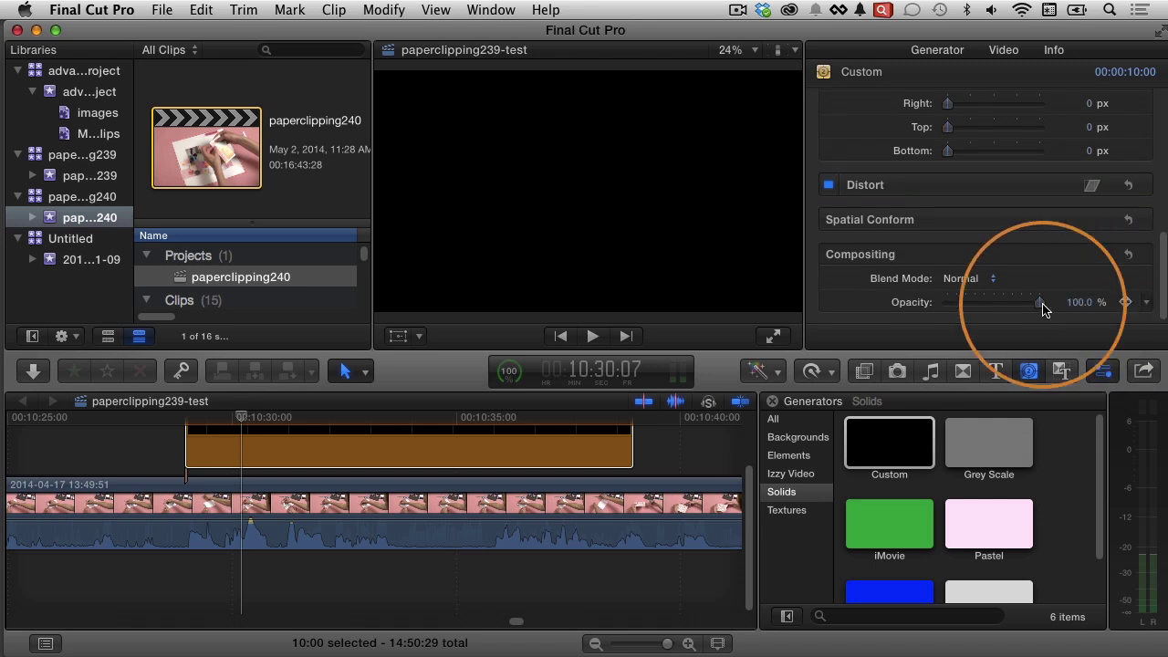
{"action": "mouse_move", "coordinate": [1035, 305]}
{"action": "left_mouse_down"}
{"action": "mouse_move", "coordinate": [955, 305]}
{"action": "mouse_move", "coordinate": [1025, 303]}
{"action": "left_mouse_up"}
{"action": "left_click", "coordinate": [1080, 303]}
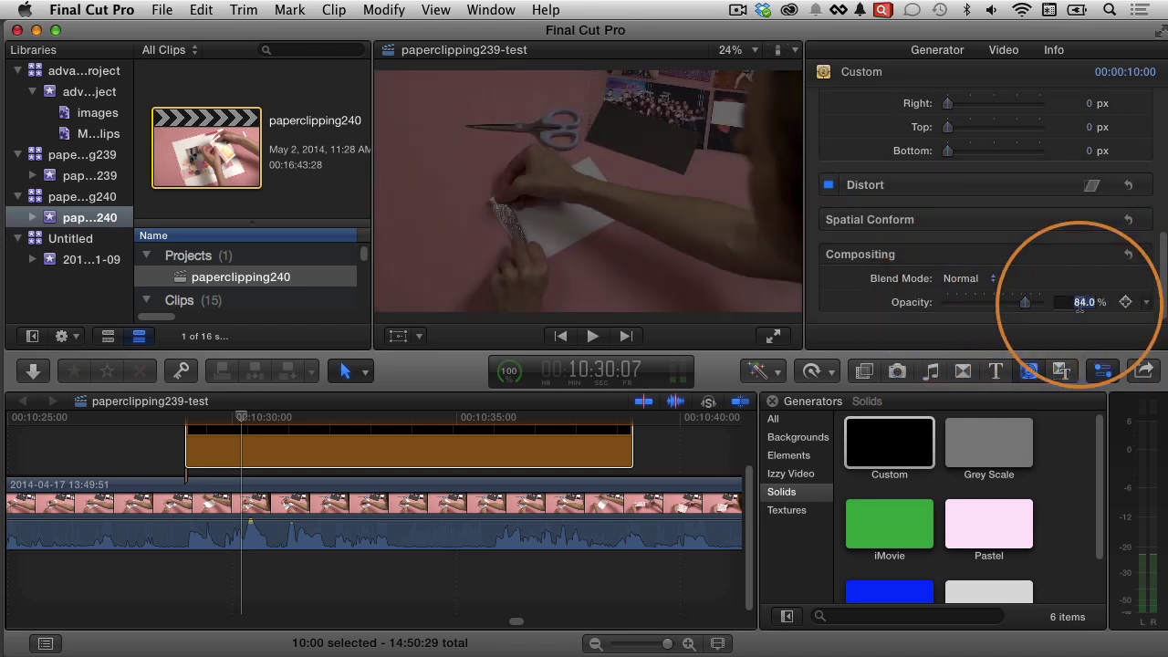
{"action": "type", "text": "90"}
{"action": "key", "text": "Return"}
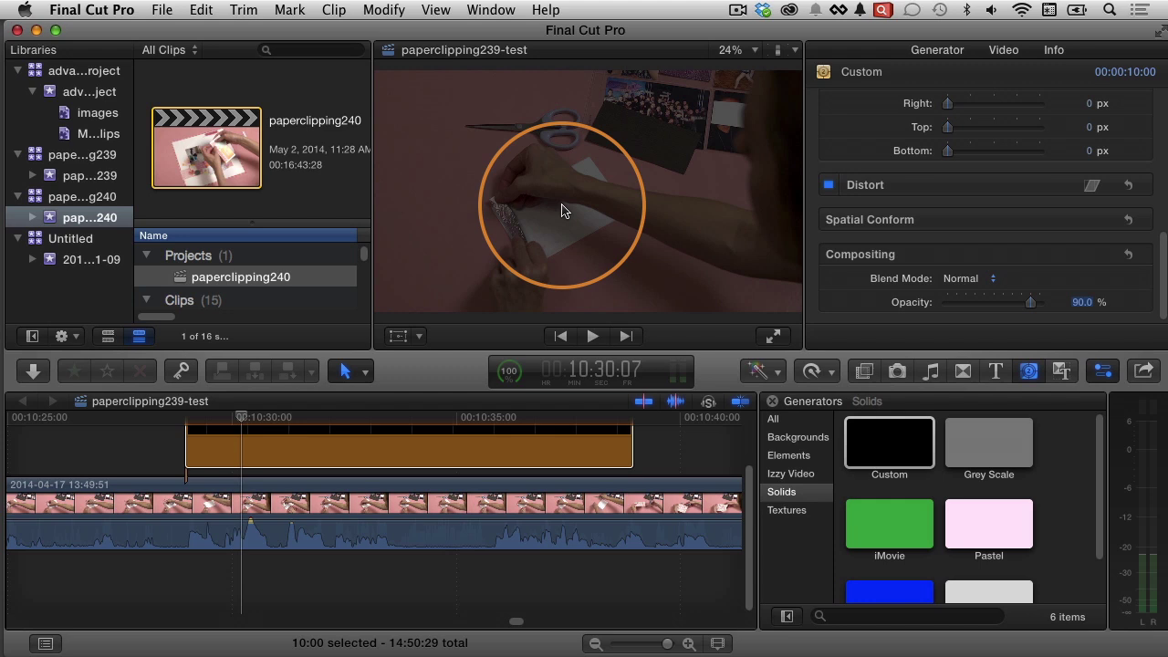
- Apply the Keying Mask effect to the Custom solid and bring up its Mask settings
{"action": "left_click", "coordinate": [867, 375]}
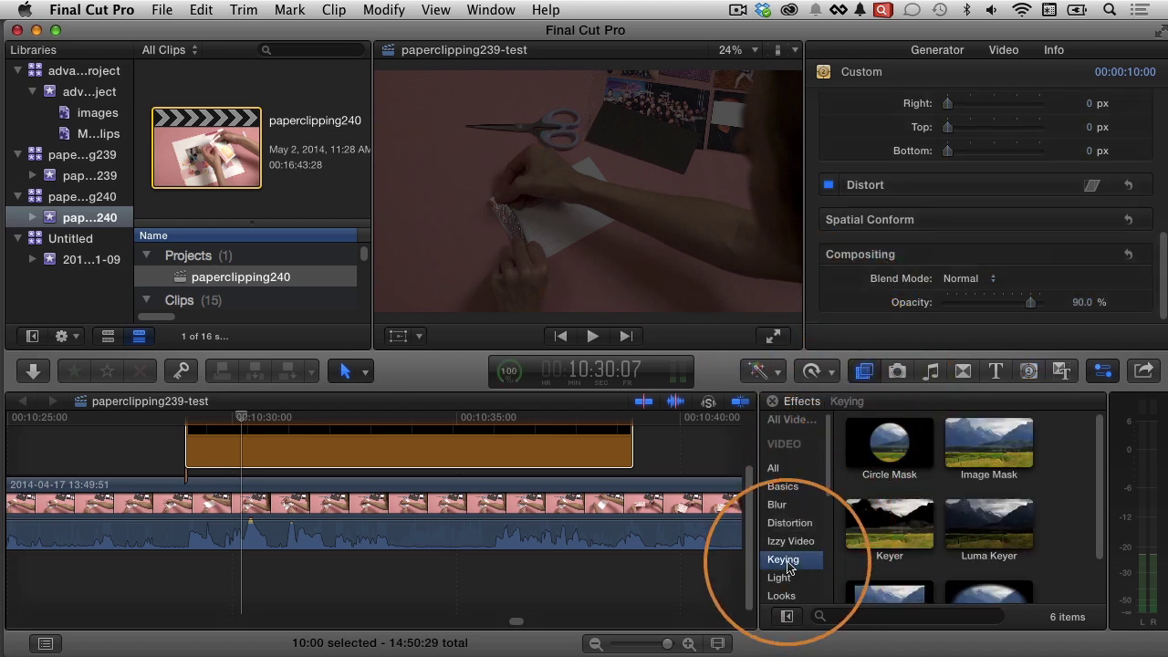
{"action": "scroll", "coordinate": [1086, 474], "scroll_direction": "down", "scroll_amount": 3}
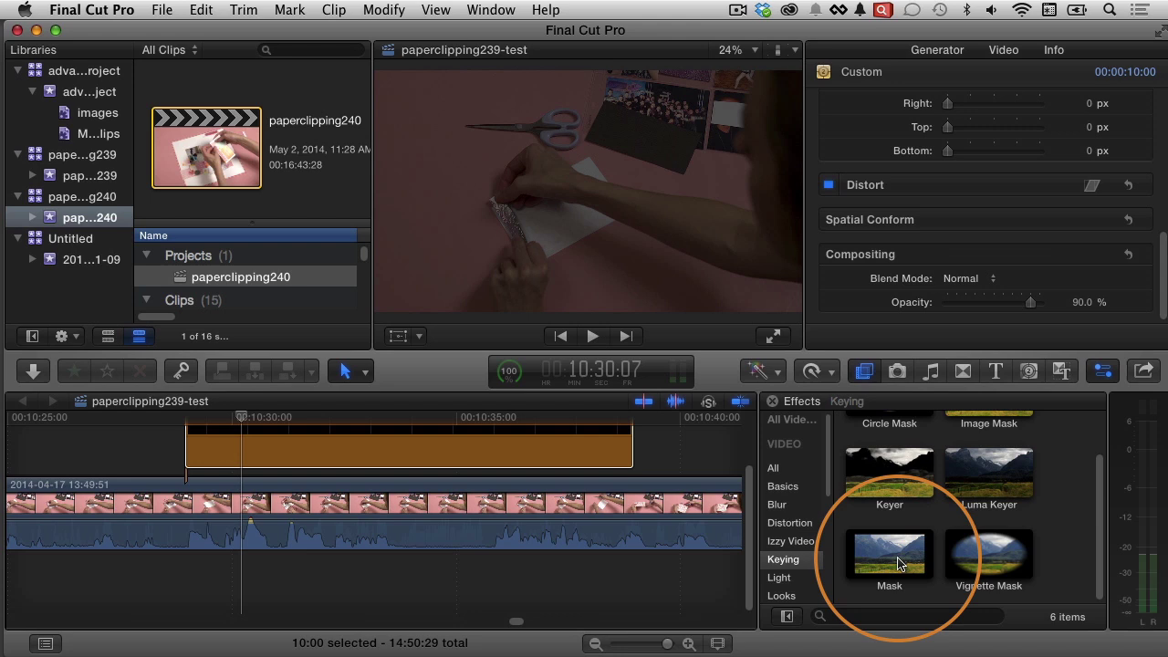
{"action": "left_click_drag", "start_coordinate": [890, 565], "coordinate": [240, 445]}
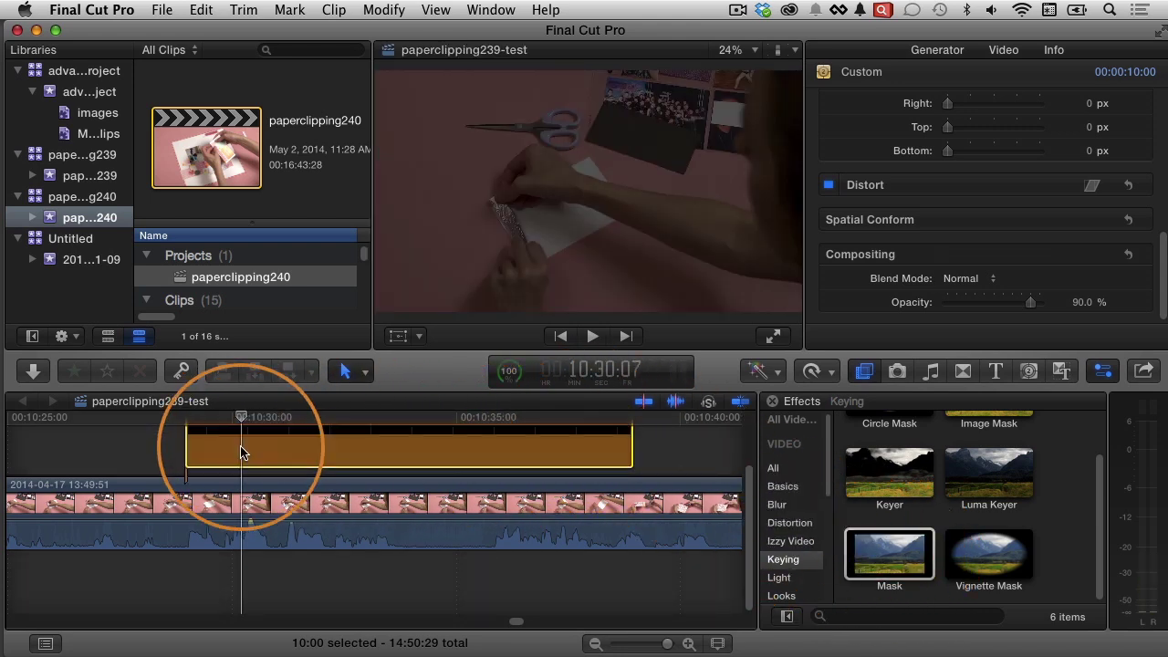
{"action": "left_click", "coordinate": [241, 453]}
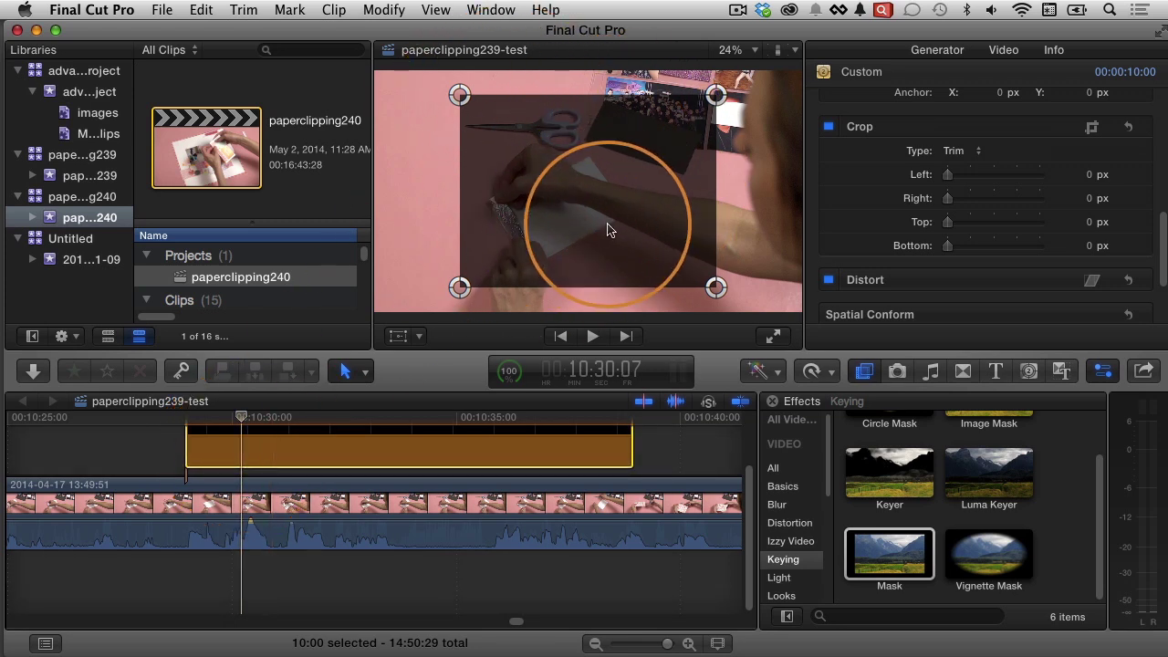
{"action": "left_click_drag", "start_coordinate": [1163, 243], "coordinate": [1132, 59]}
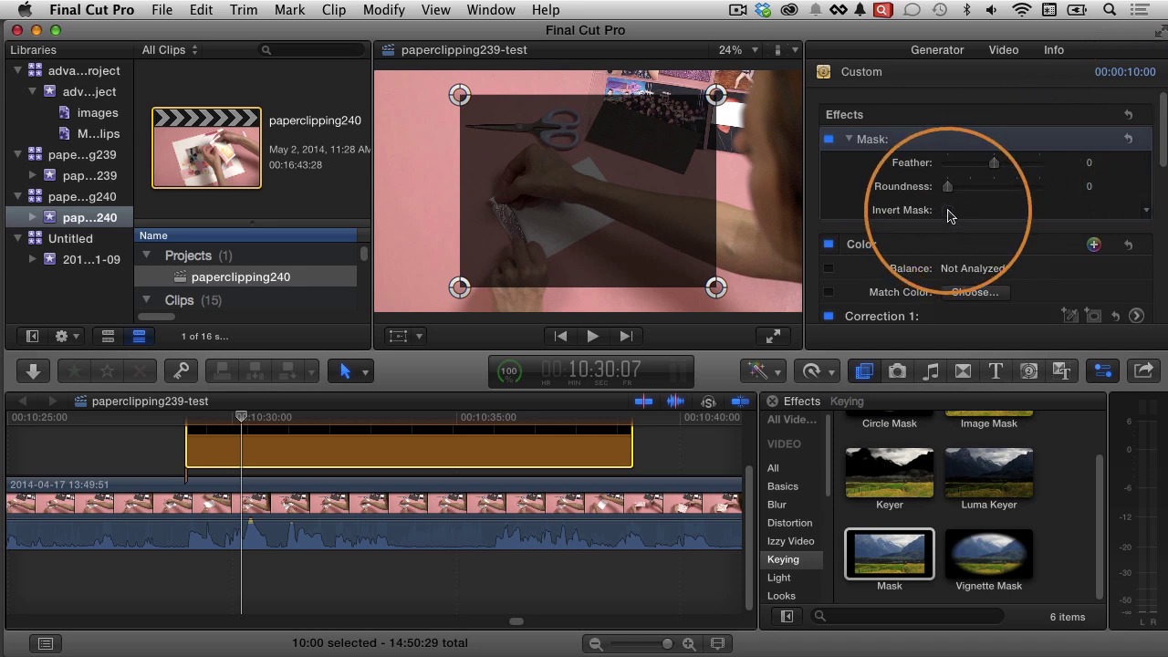
- Turn on Invert Mask so the area outside the rectangle is darkened
{"action": "left_click", "coordinate": [849, 141]}
{"action": "left_click", "coordinate": [849, 140]}
{"action": "left_click", "coordinate": [849, 139]}
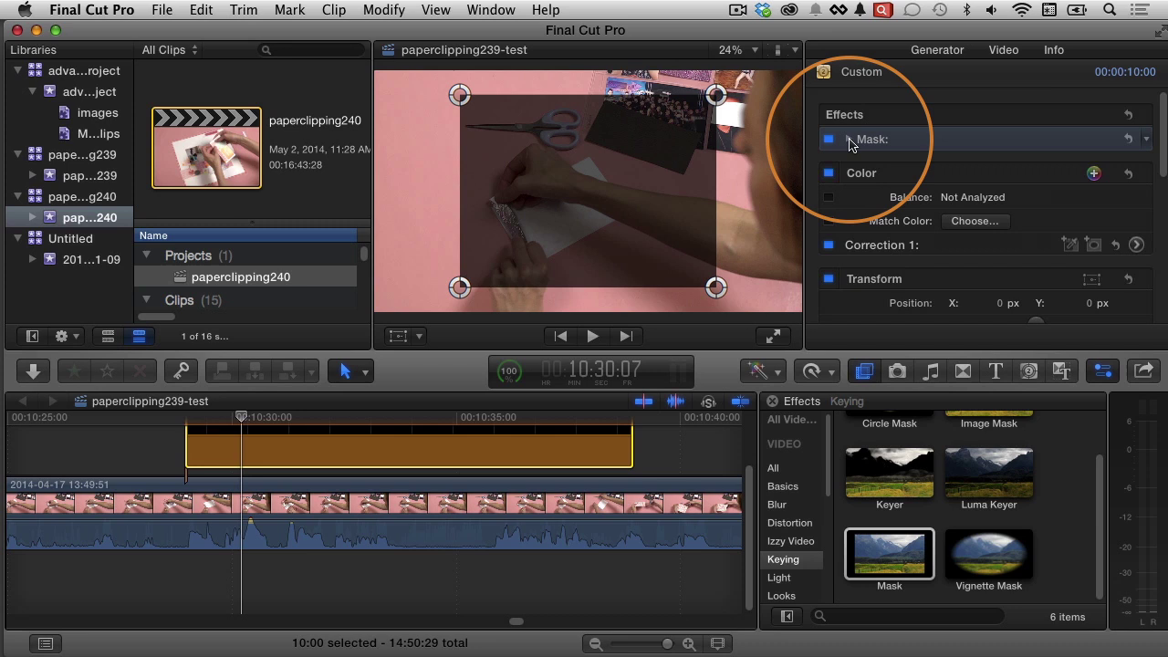
{"action": "left_click", "coordinate": [849, 139]}
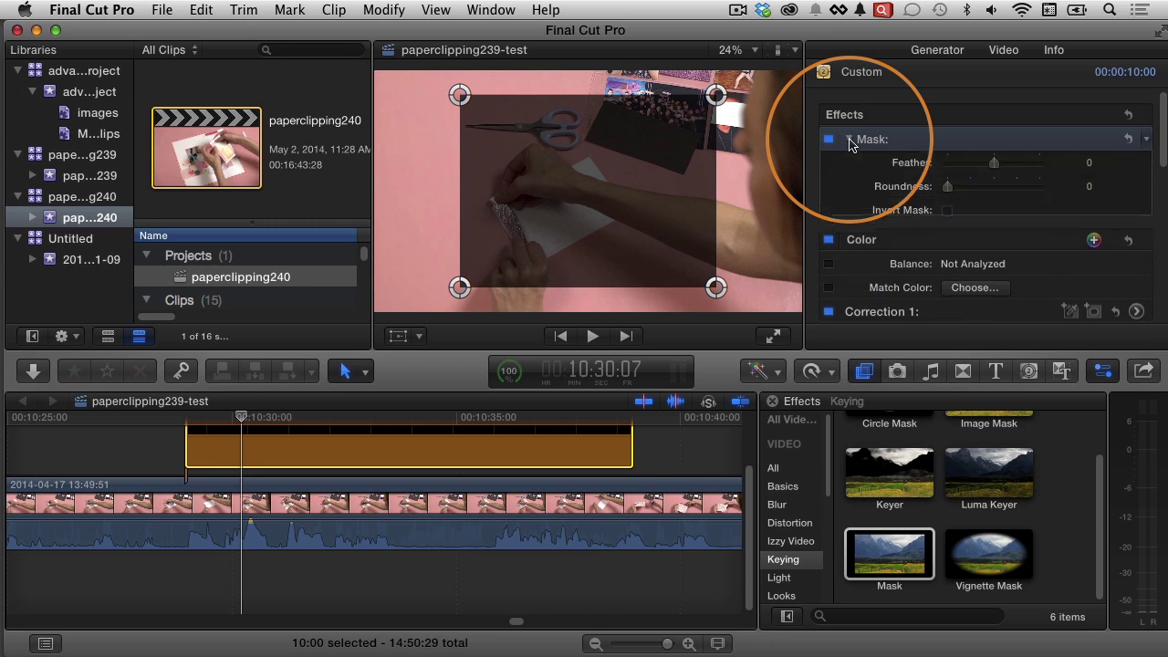
{"action": "left_click", "coordinate": [947, 210]}
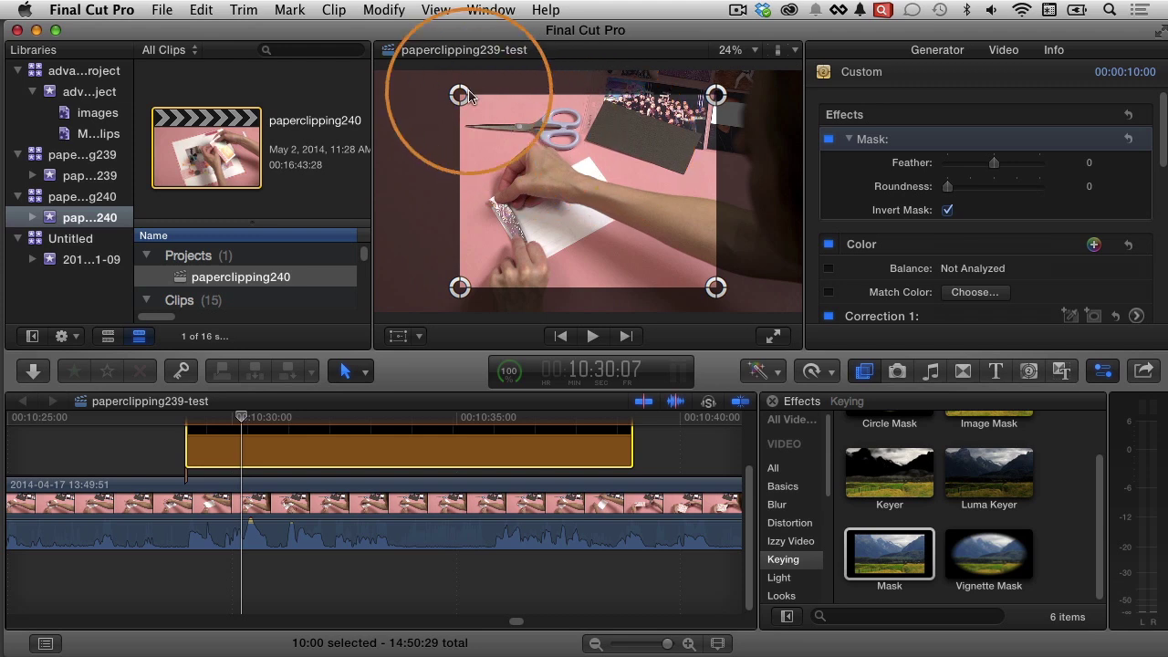
- Drag the mask's four corners inward to frame the pink paper
{"action": "left_click_drag", "start_coordinate": [459, 95], "coordinate": [427, 128]}
{"action": "left_click_drag", "start_coordinate": [459, 288], "coordinate": [432, 264]}
{"action": "left_click_drag", "start_coordinate": [716, 289], "coordinate": [685, 263]}
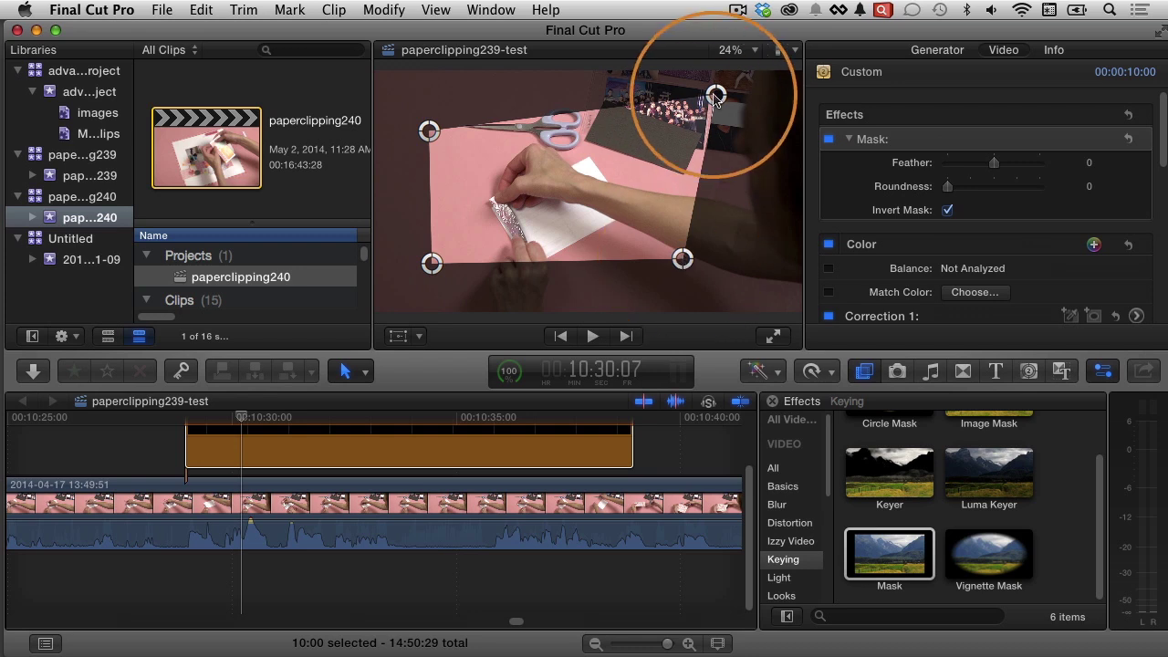
{"action": "left_click_drag", "start_coordinate": [716, 95], "coordinate": [683, 130]}
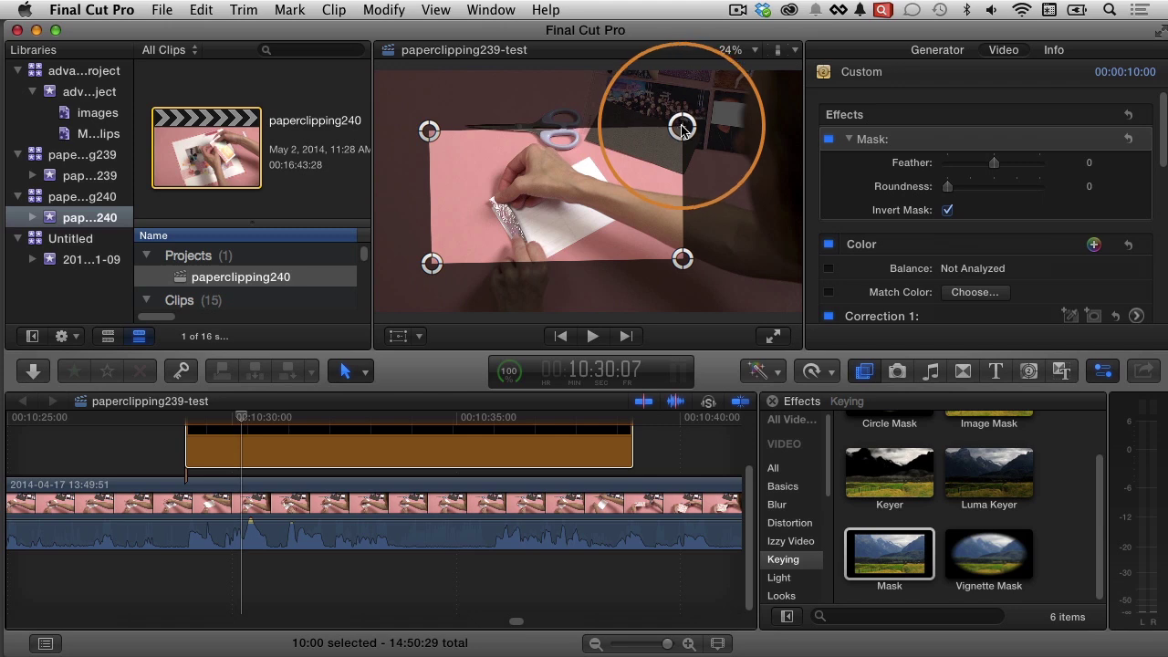
{"action": "left_click_drag", "start_coordinate": [682, 260], "coordinate": [681, 267]}
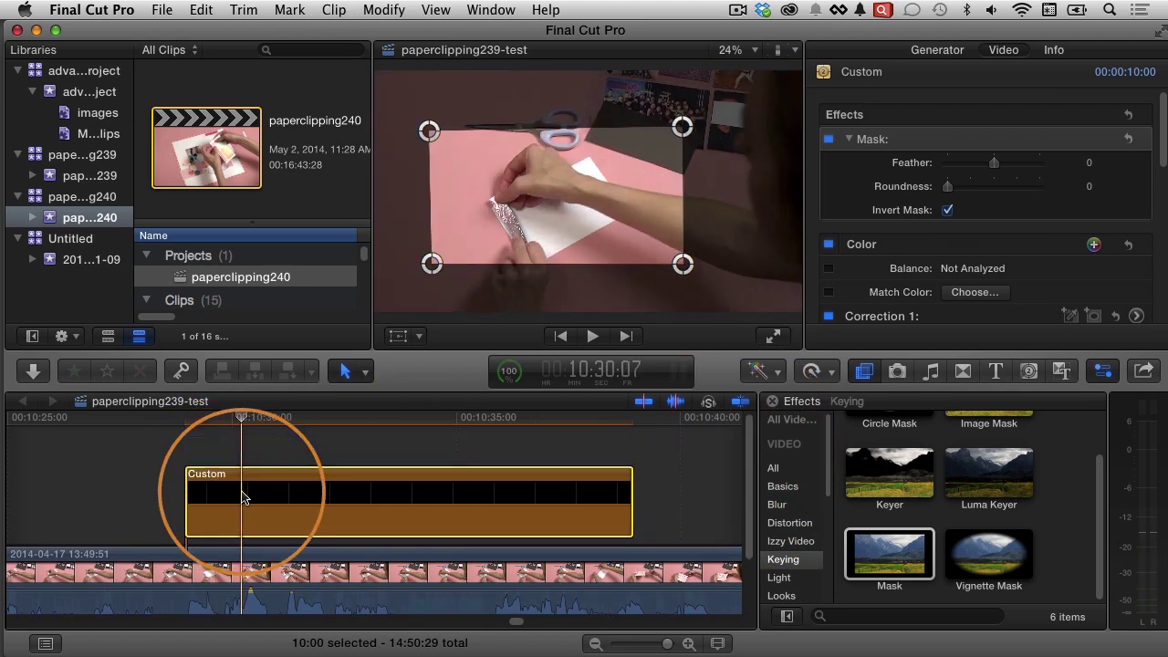
- Add 15-frame opacity fades at both ends of the solid and trim it to 4:06
{"action": "key", "text": "ctrl+v"}
{"action": "left_click", "coordinate": [244, 447]}
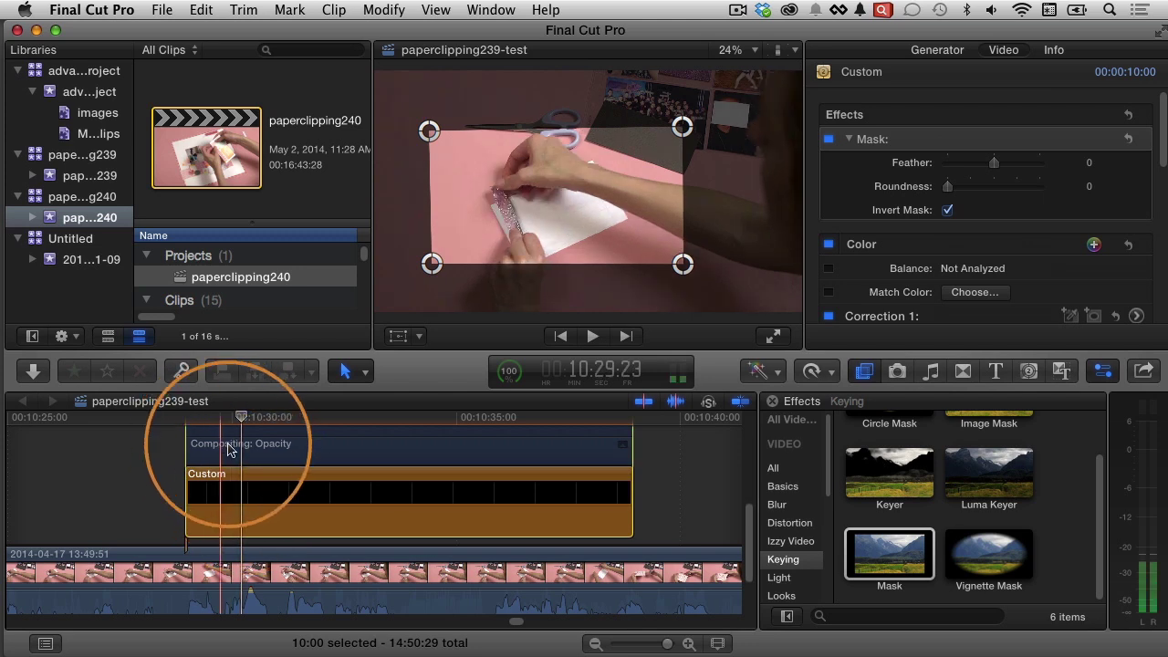
{"action": "left_click", "coordinate": [242, 458]}
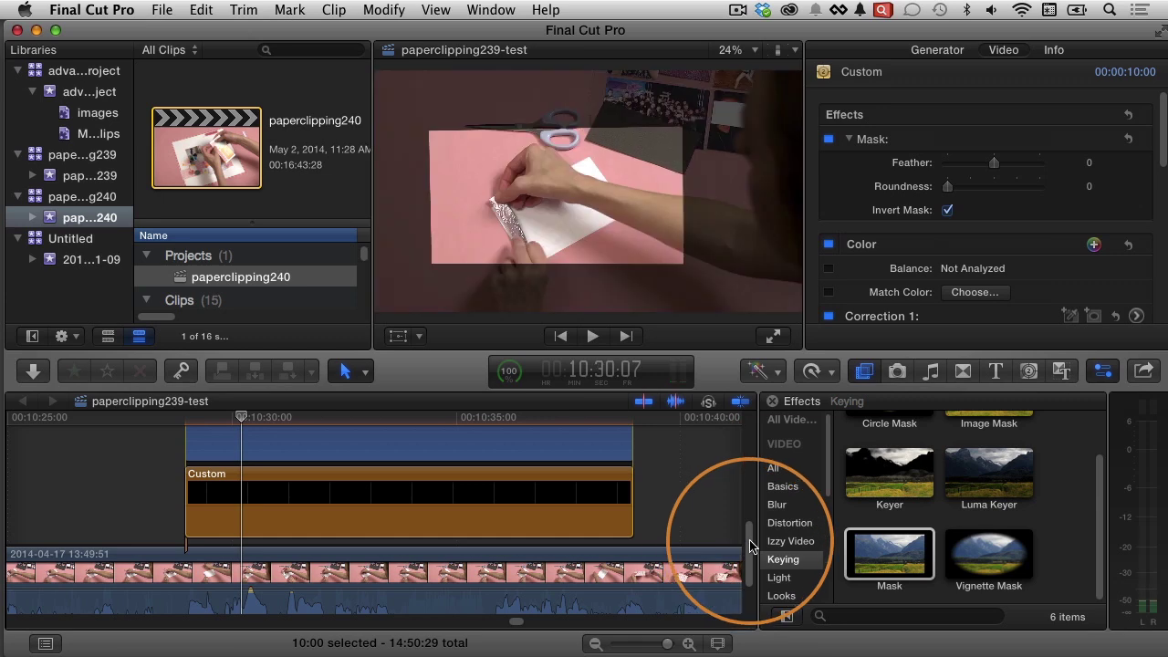
{"action": "scroll", "coordinate": [751, 518], "scroll_direction": "up", "scroll_amount": 3}
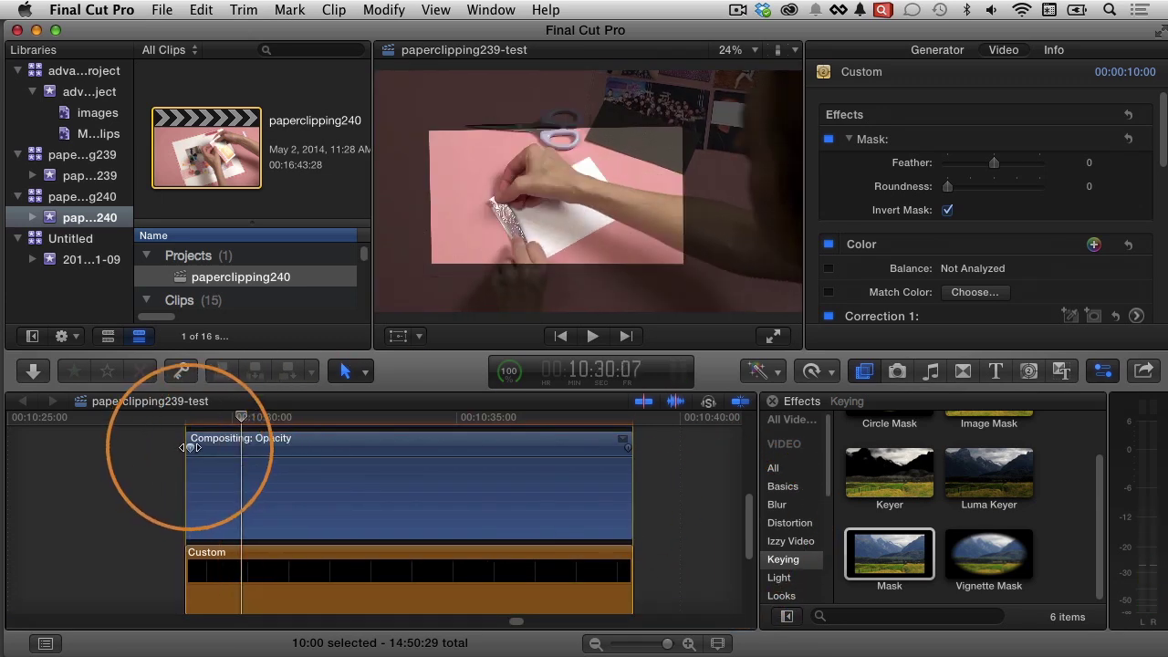
{"action": "left_click_drag", "start_coordinate": [187, 447], "coordinate": [206, 450]}
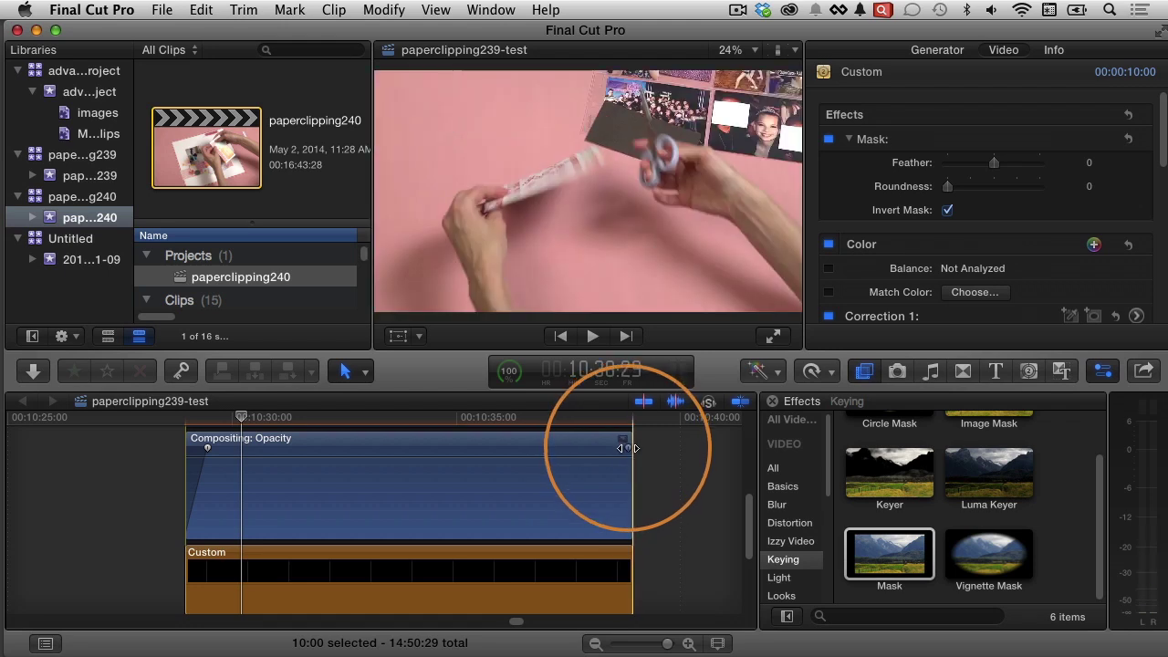
{"action": "left_click_drag", "start_coordinate": [624, 448], "coordinate": [611, 449]}
{"action": "left_click_drag", "start_coordinate": [630, 571], "coordinate": [369, 569]}
{"action": "left_click_drag", "start_coordinate": [242, 418], "coordinate": [153, 419]}
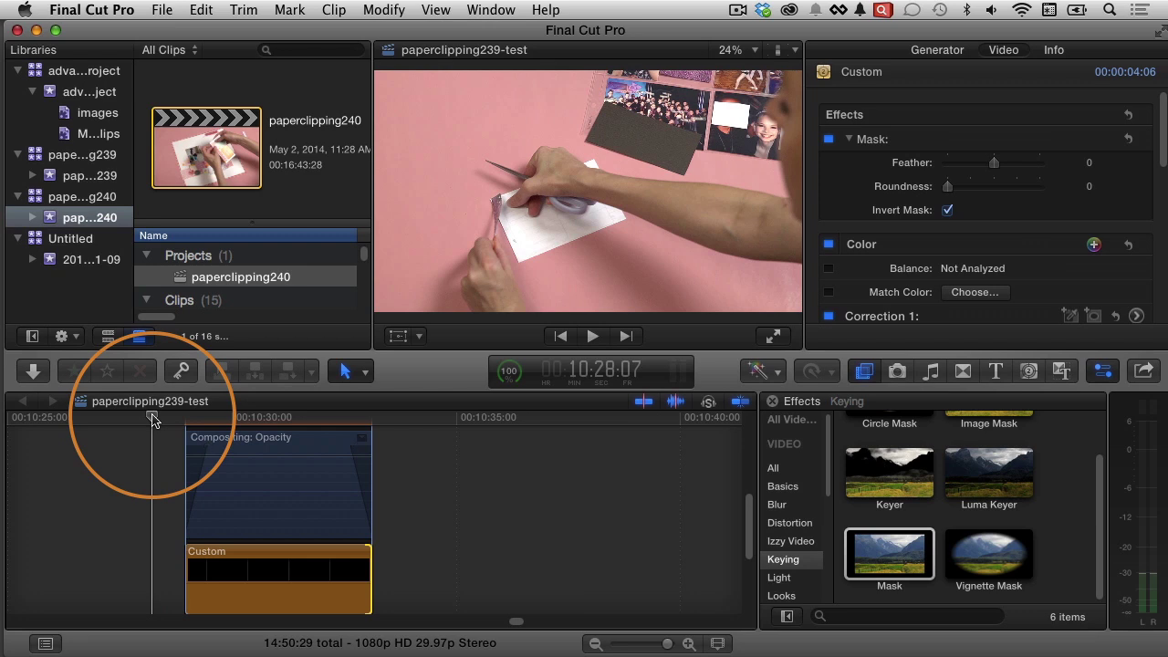
{"action": "key", "text": "space"}
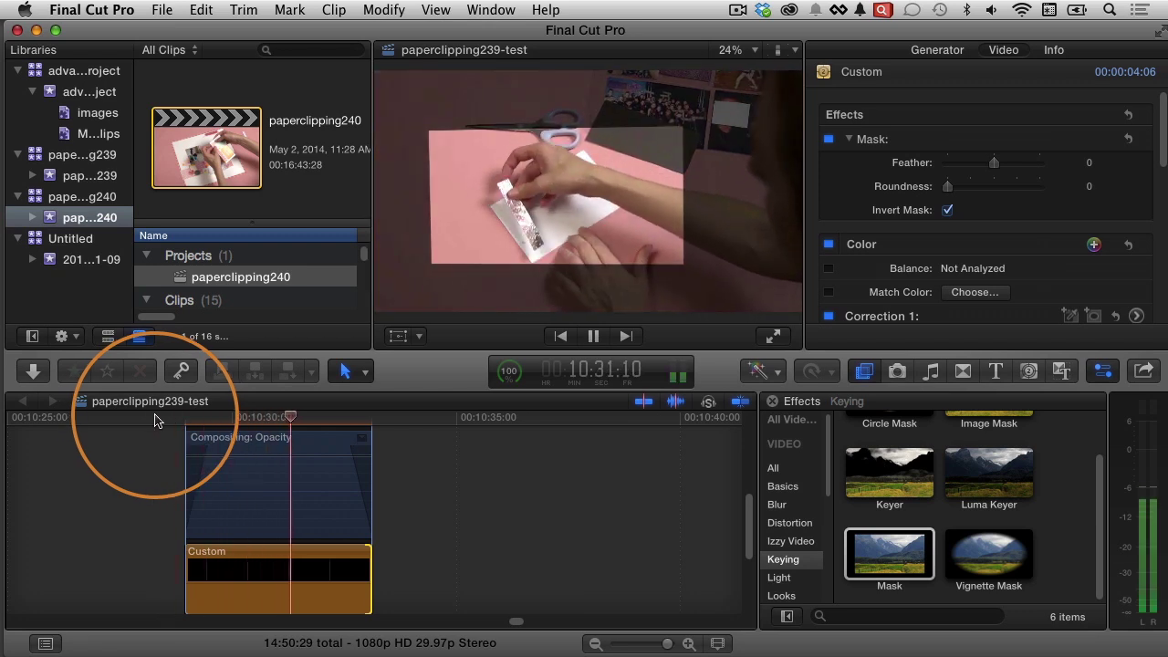
{"action": "key", "text": "space"}
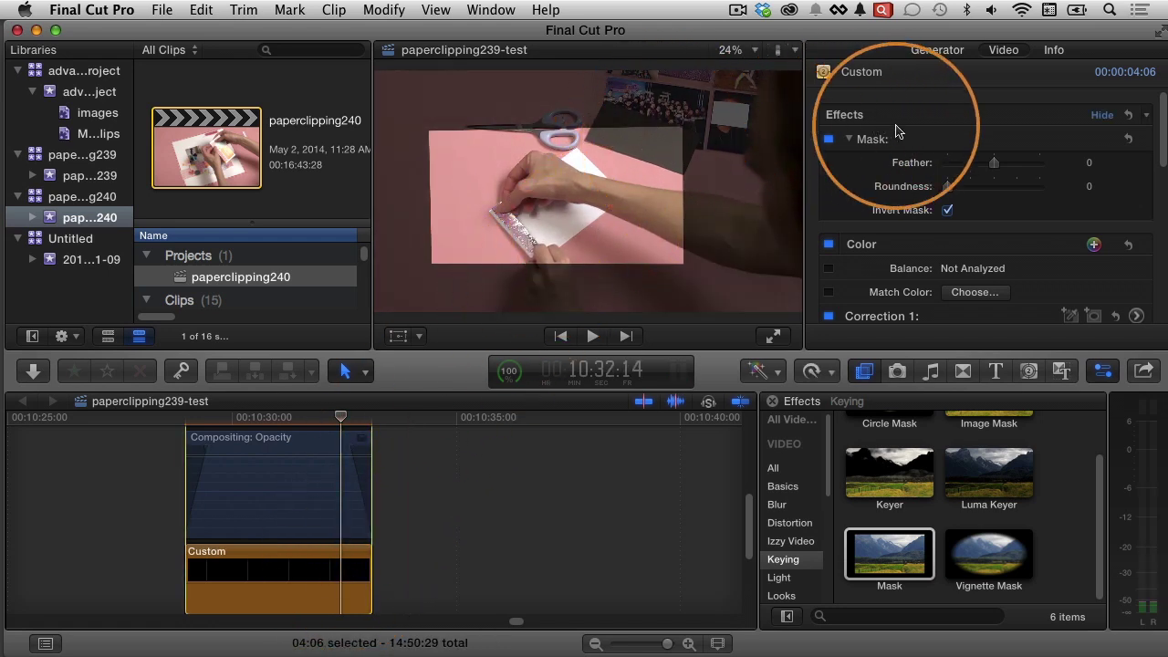
- Nudge the mask's top-right corner down slightly, then return the playhead to 10:28:17
{"action": "left_click", "coordinate": [871, 142]}
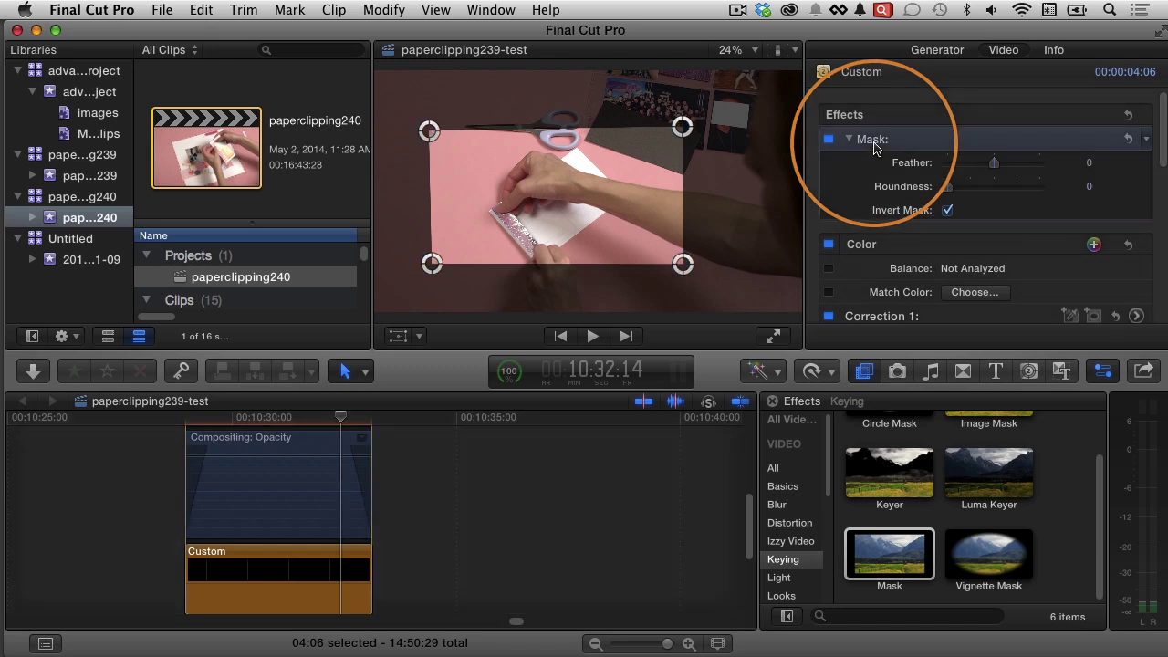
{"action": "left_click_drag", "start_coordinate": [681, 127], "coordinate": [682, 136]}
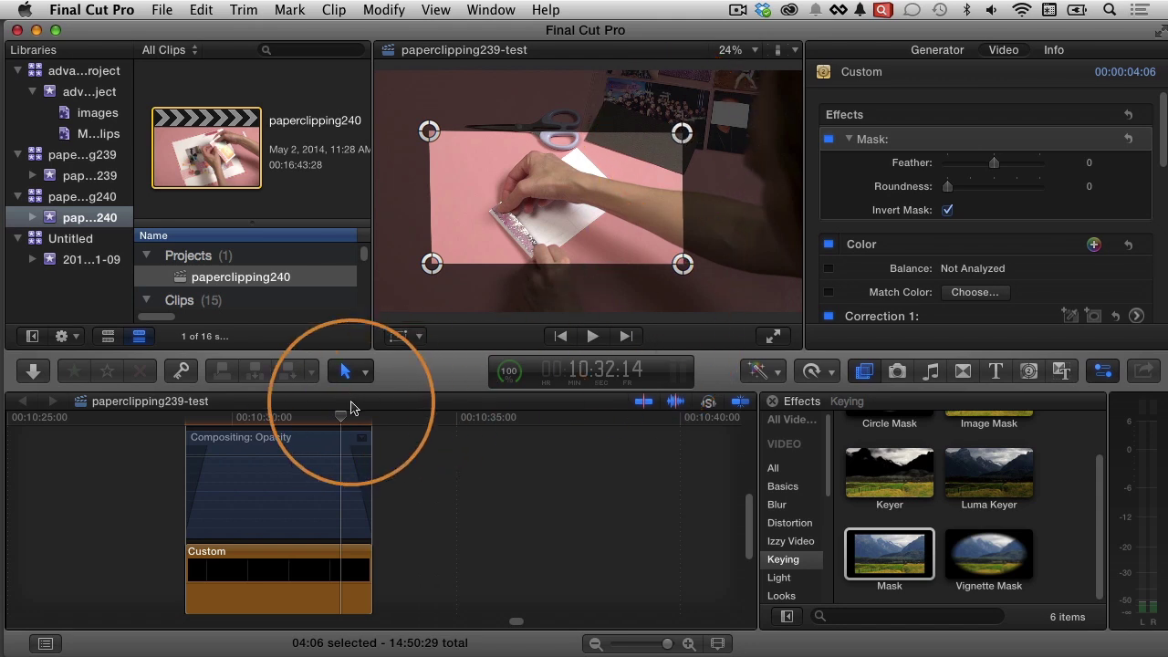
{"action": "left_click", "coordinate": [206, 418]}
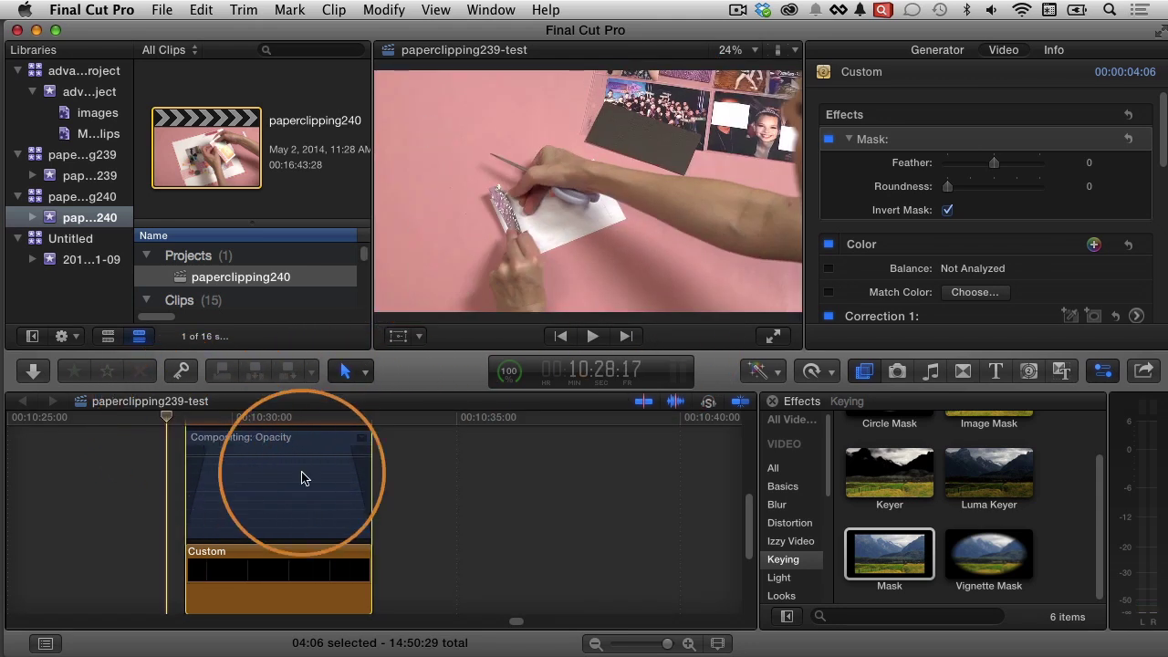
{"action": "key", "text": "space"}
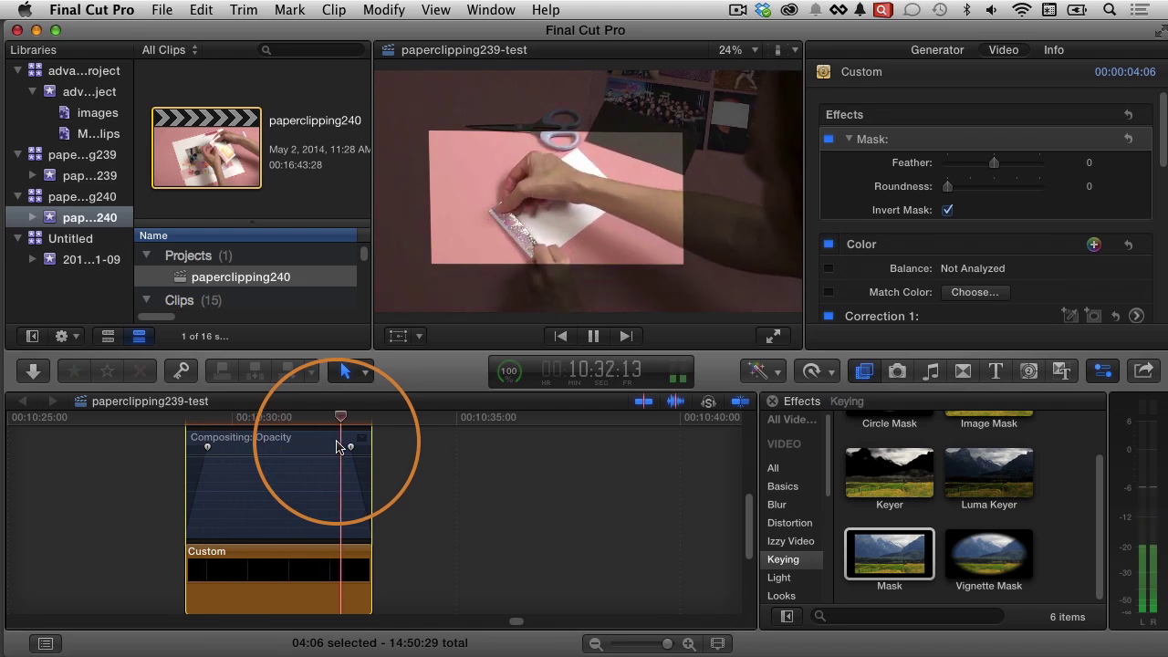
{"action": "key", "text": "space"}
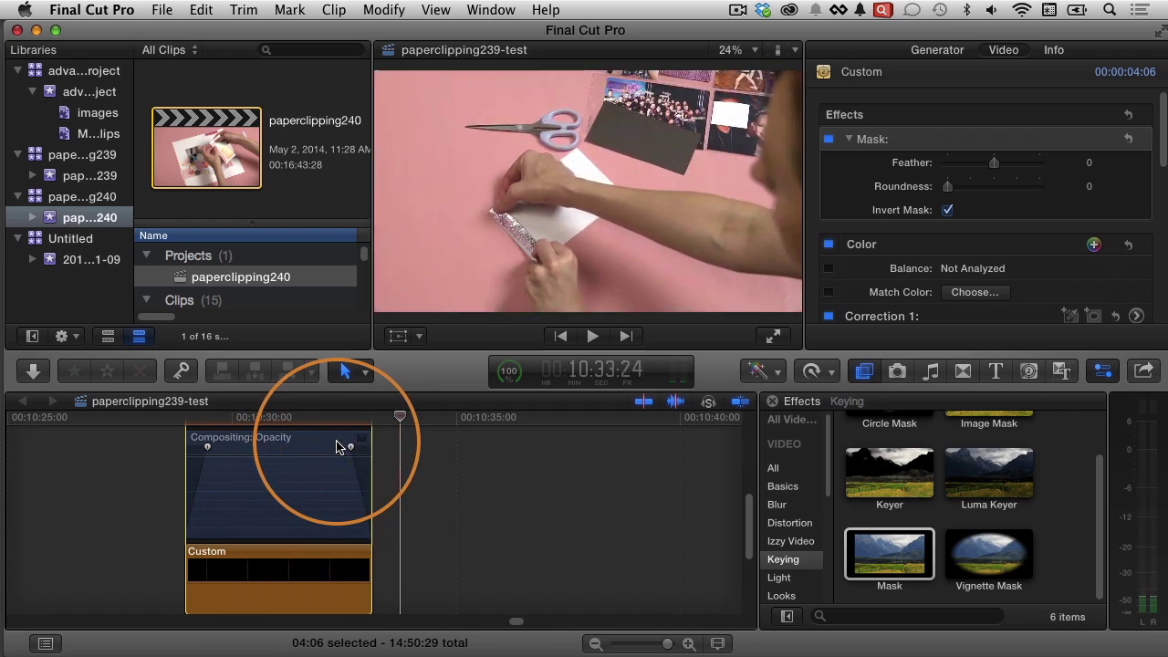